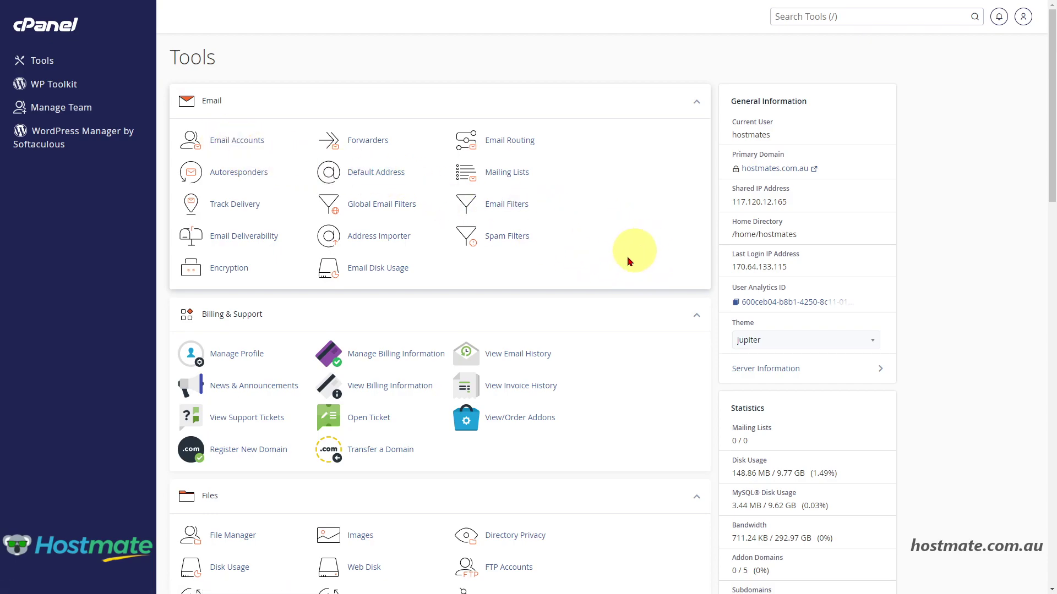
Scroll the cPanel Tools page down to the Domains section.
scroll(649, 247, "down", 8)
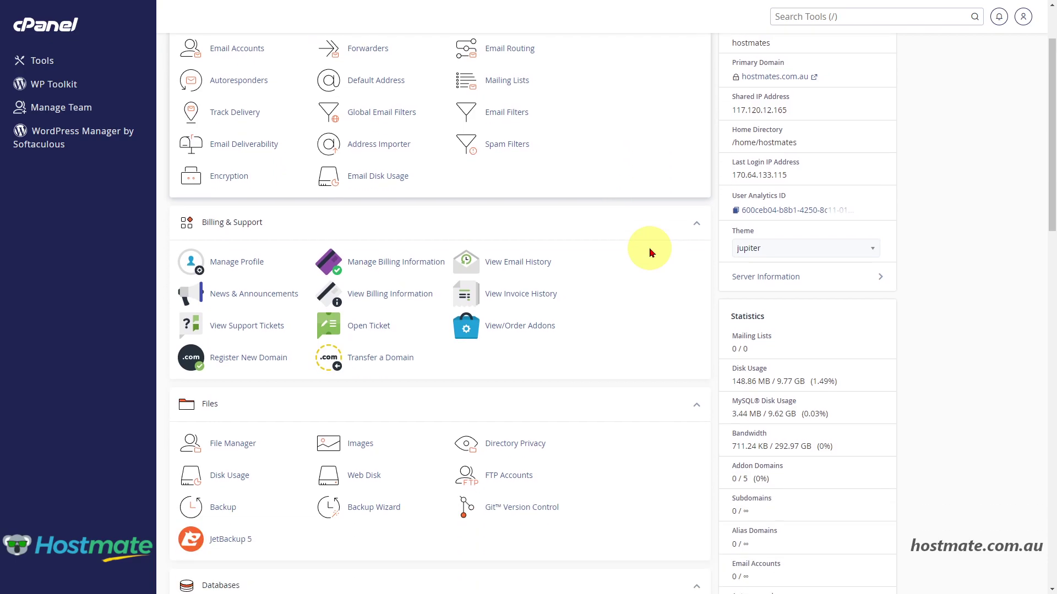
scroll(643, 305, "down", 2)
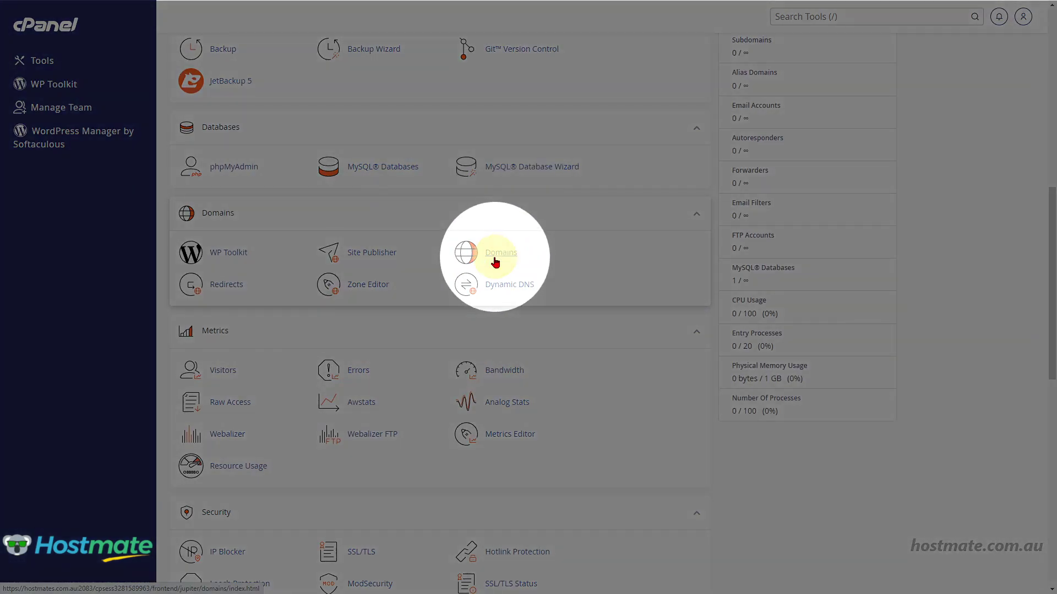
Open the Domains list page for the hostmates.com.au account.
left_click(495, 262)
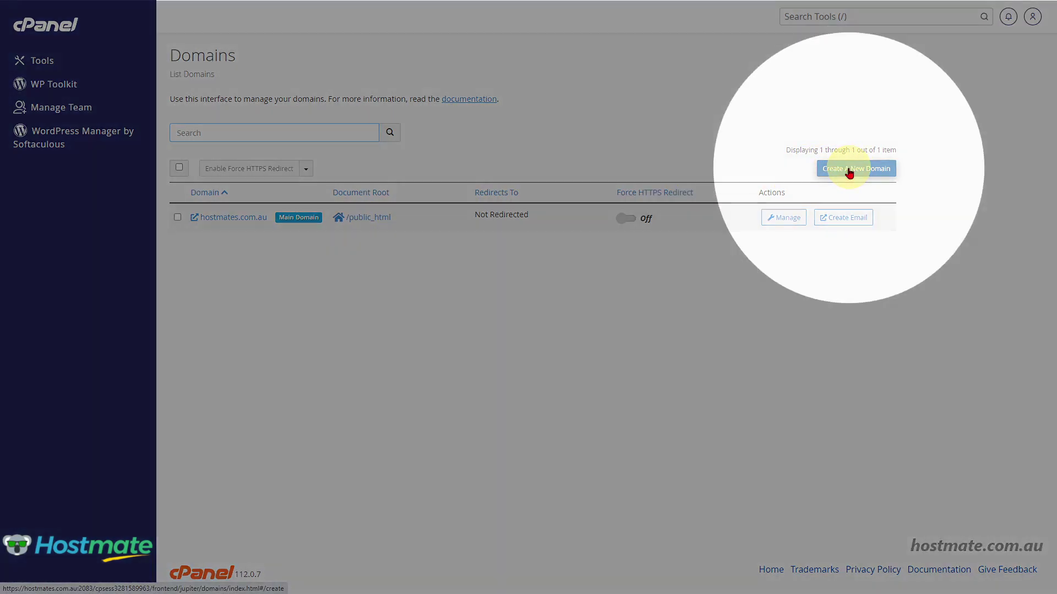
Start a new domain and enter awesomedomain.xyz as its name.
left_click(850, 171)
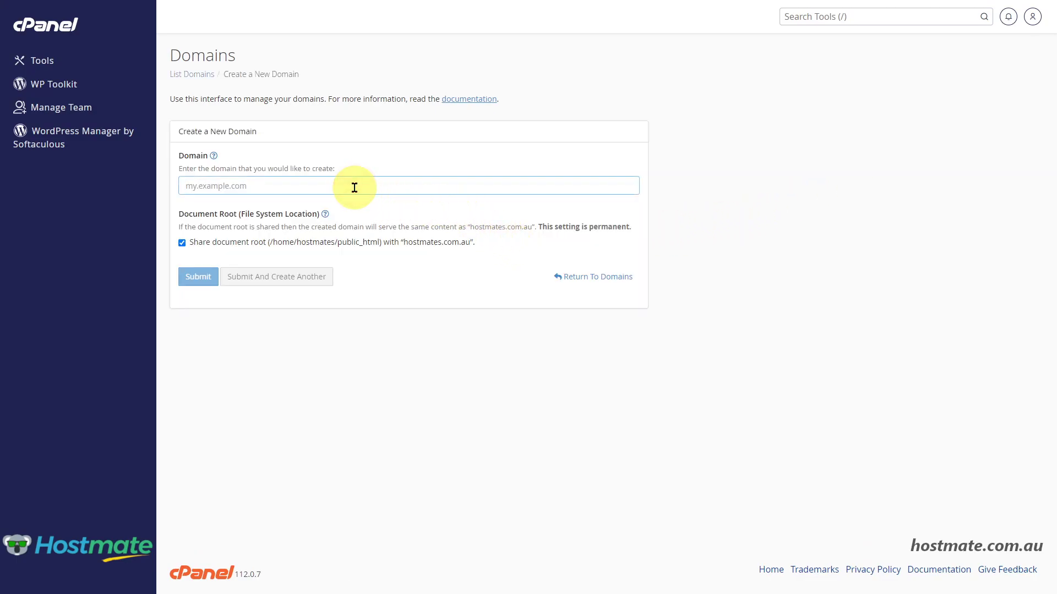
type("aw")
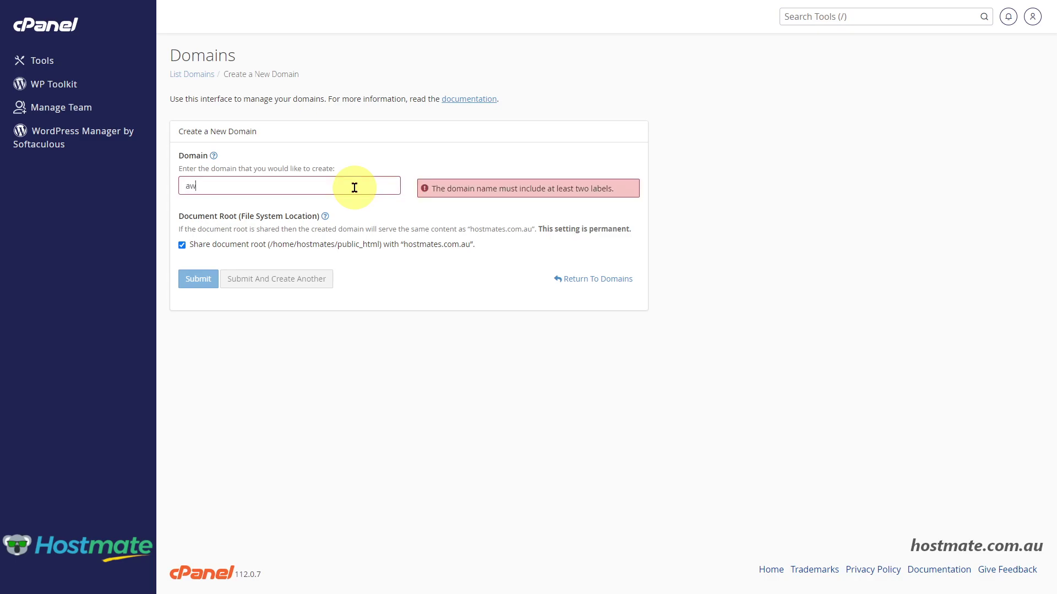
type("esomedomain.xyz")
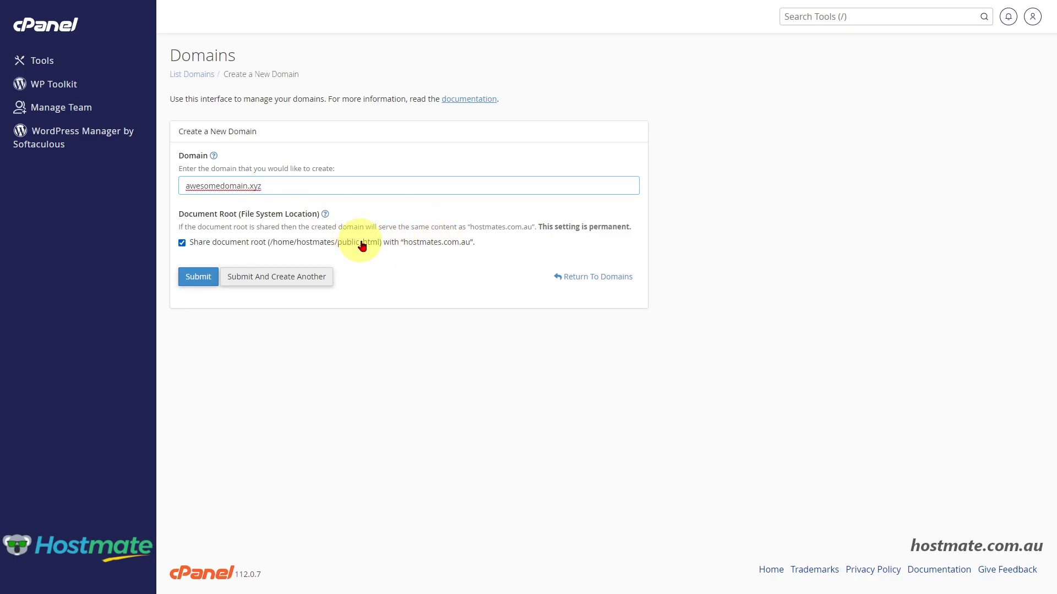
Turn off 'Share document root' and check the proposed awesomedomain.xyz folder.
left_click(182, 243)
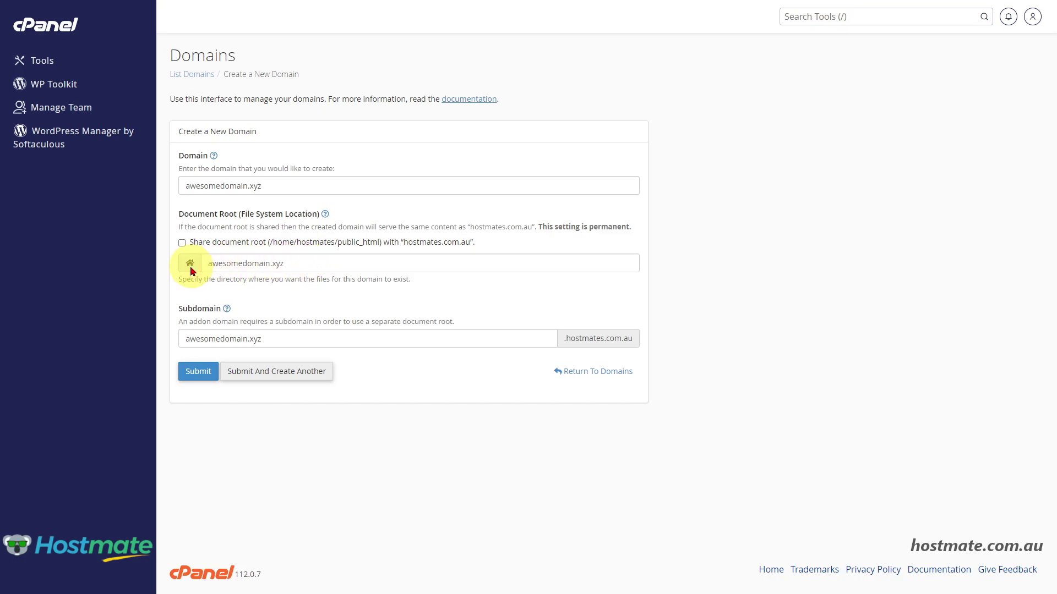
left_click_drag(299, 264, 190, 263)
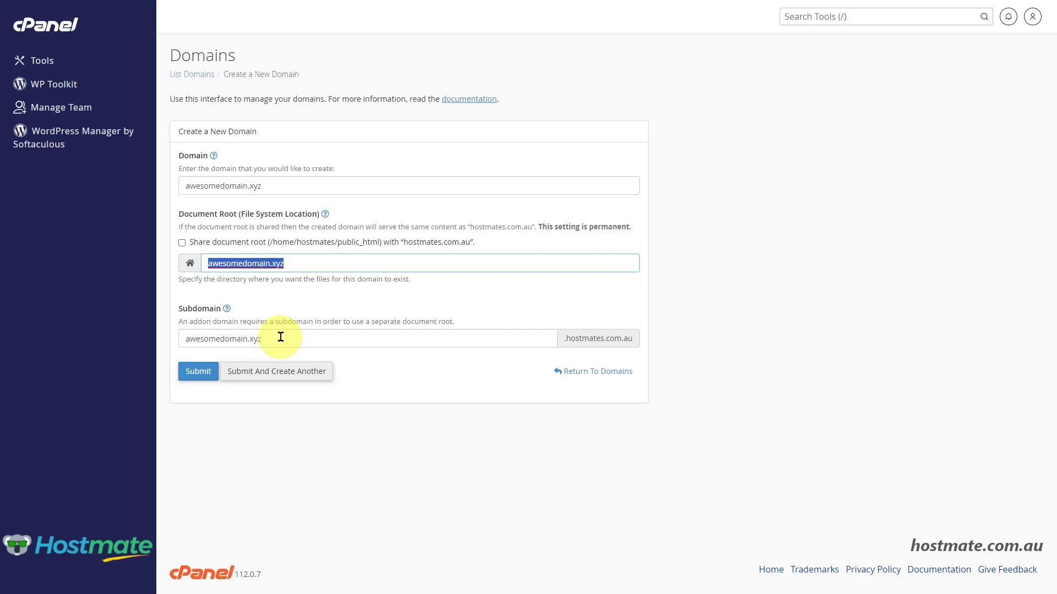
Submit the form to create awesomedomain.xyz with document root /awesomedomain.xyz.
left_click(193, 374)
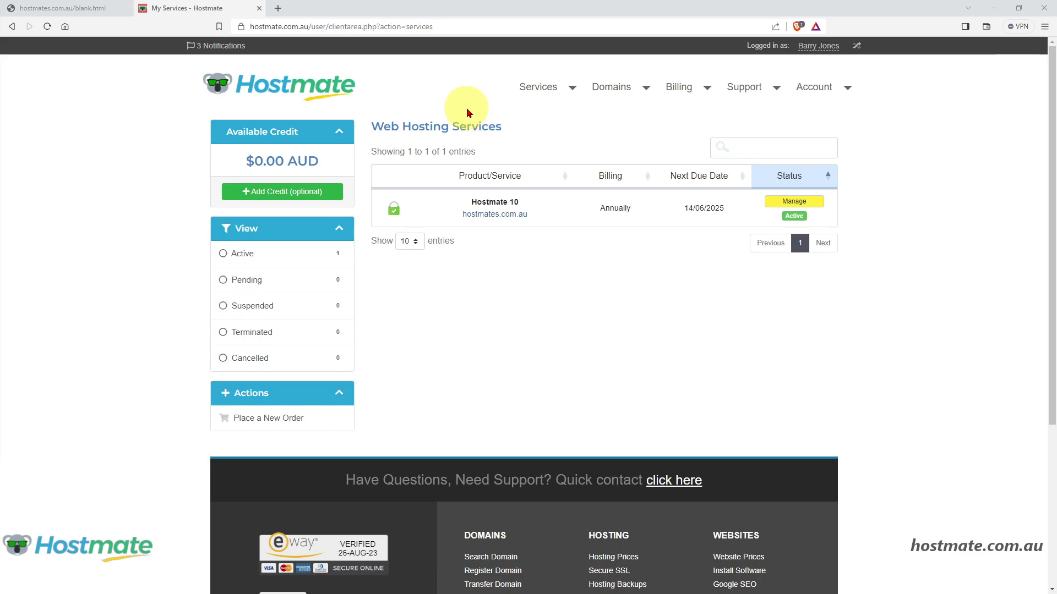
Open Hostmate 10 plan details and copy nameservers ns1.srv70.com and ns2.srv70.com.
left_click(542, 90)
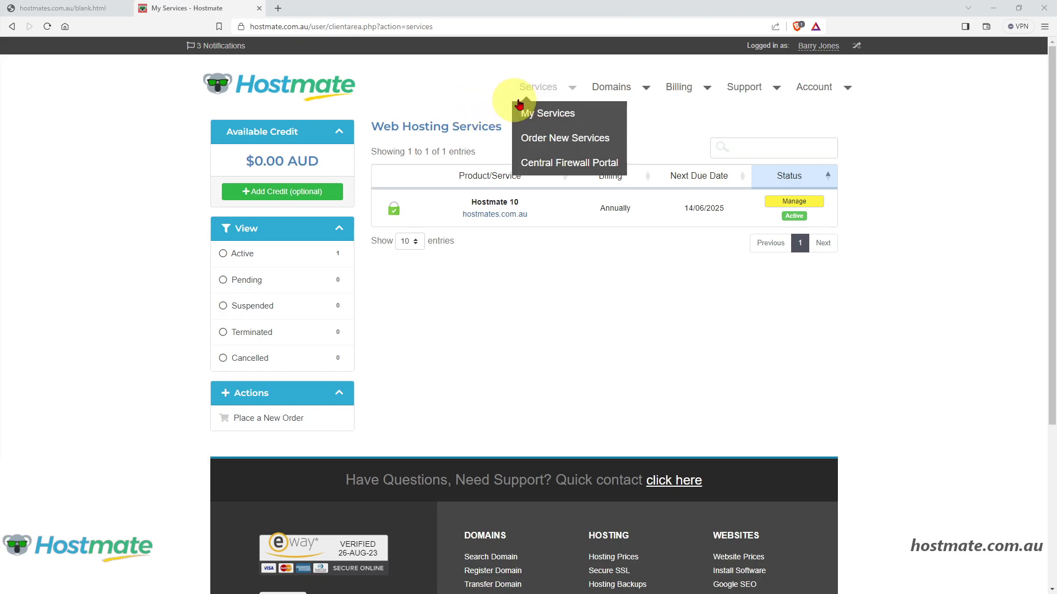
left_click(549, 114)
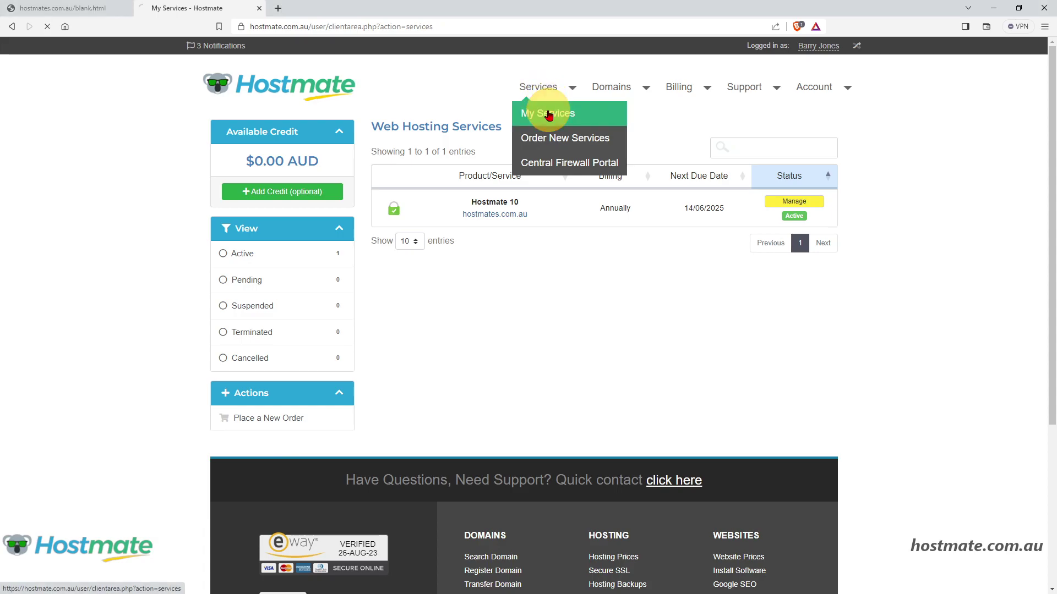
left_click(787, 205)
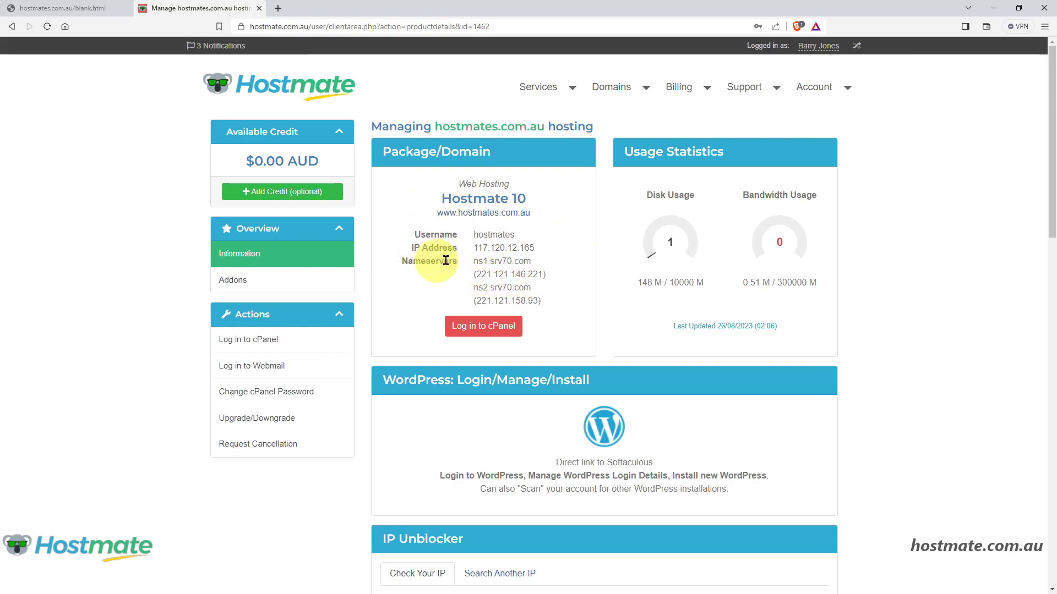
left_click_drag(471, 260, 546, 264)
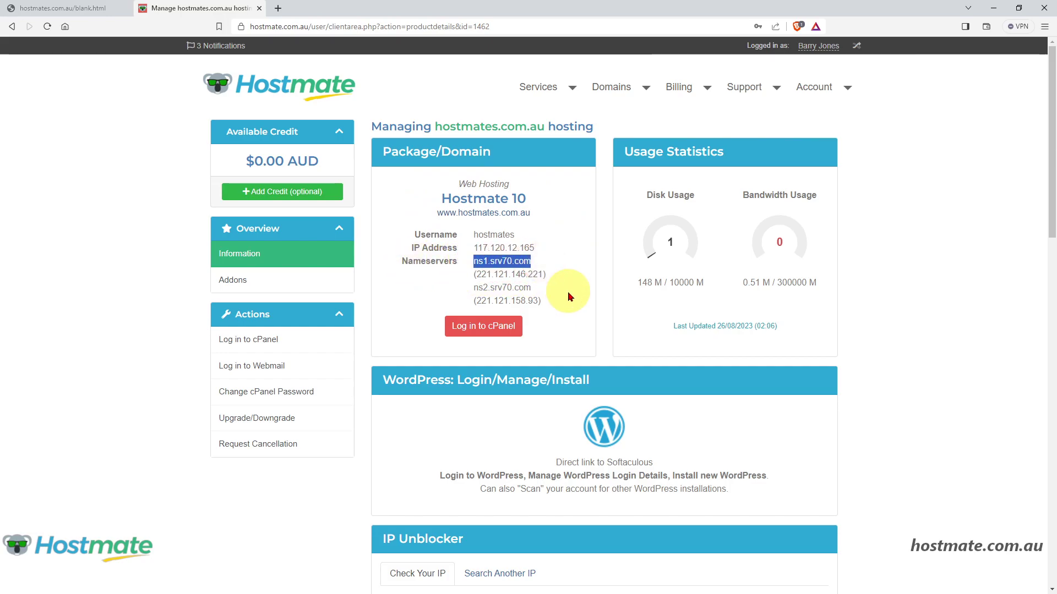
left_click_drag(472, 287, 542, 287)
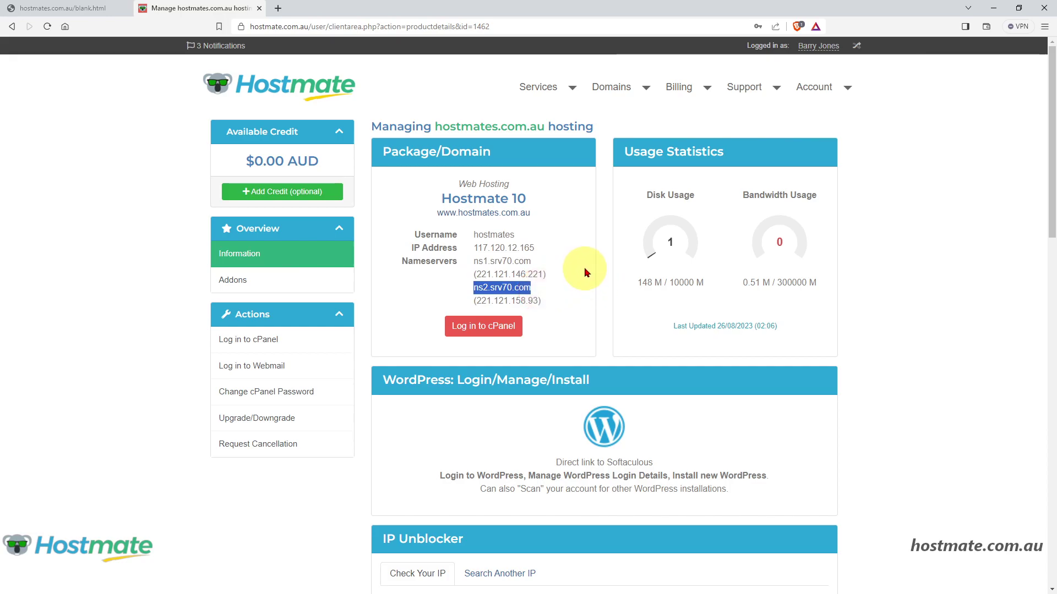
left_click(622, 108)
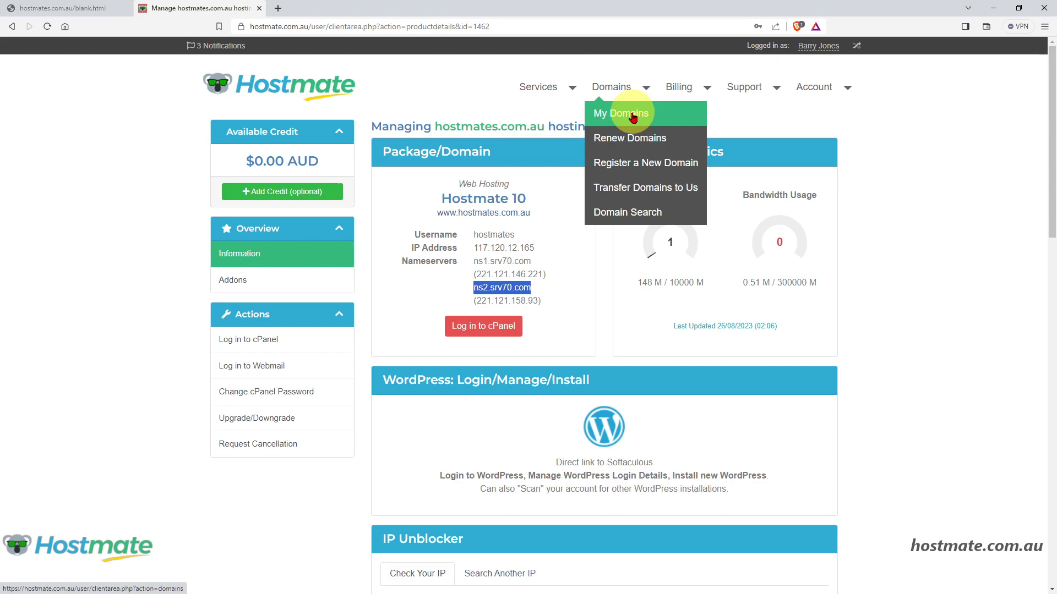
Open the Nameservers page for awesomedomain.xyz under My Domains and select its values.
left_click(632, 117)
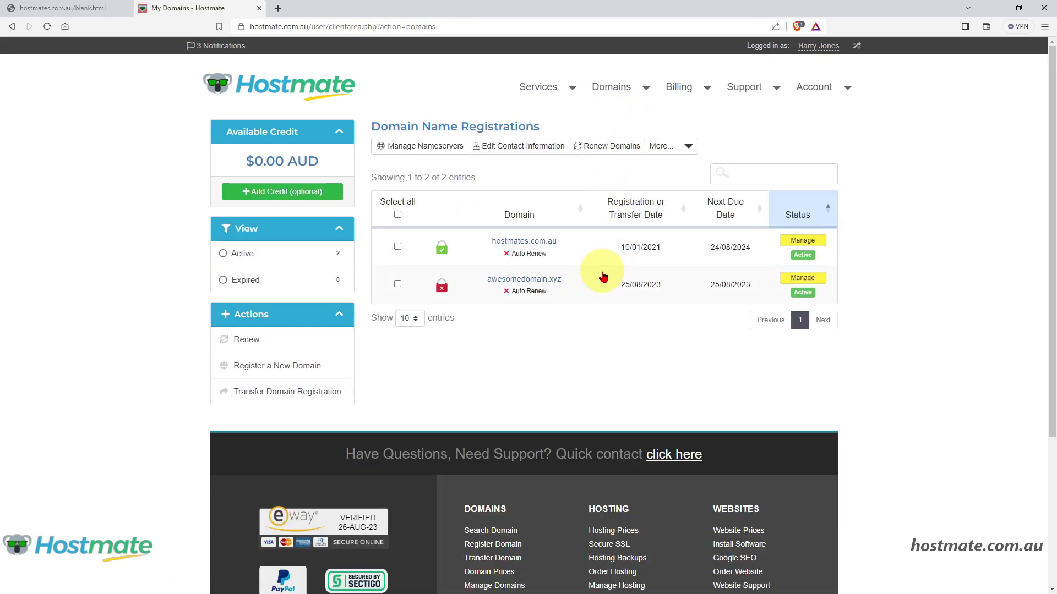
left_click(800, 286)
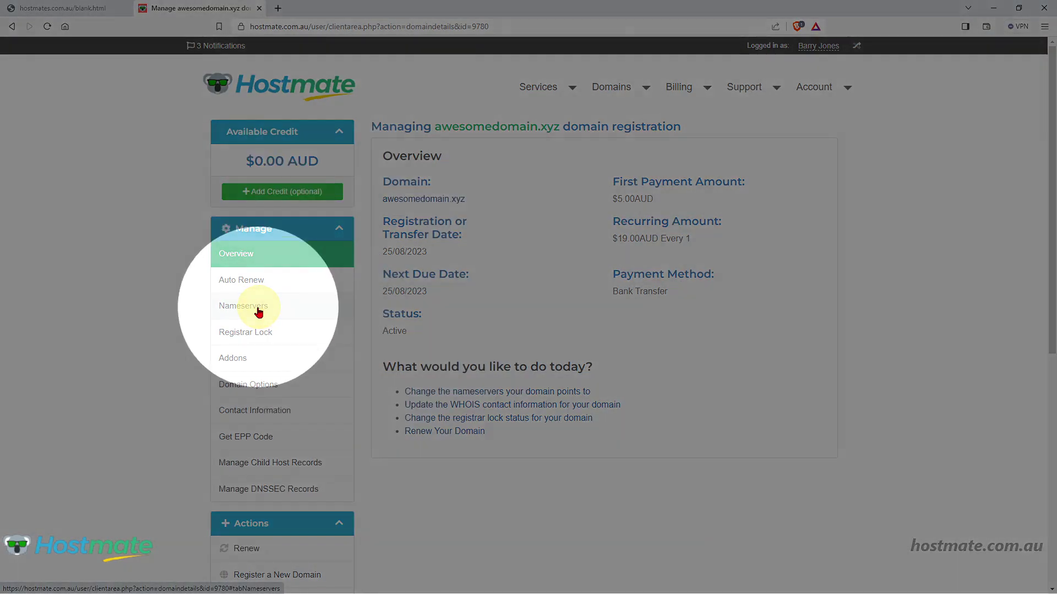
left_click(258, 312)
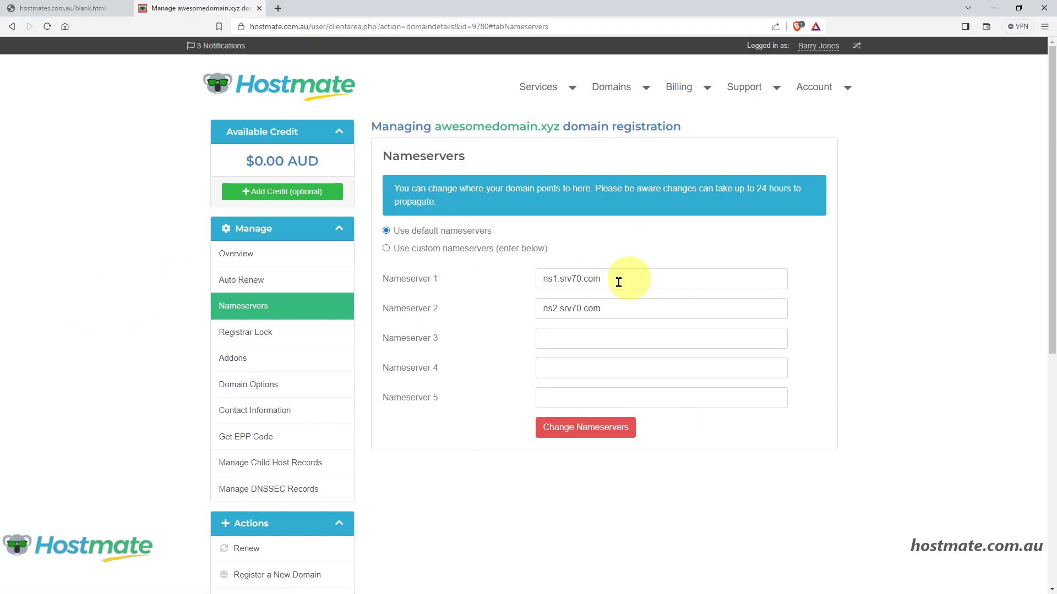
left_click_drag(618, 282, 525, 279)
left_click_drag(618, 304, 486, 314)
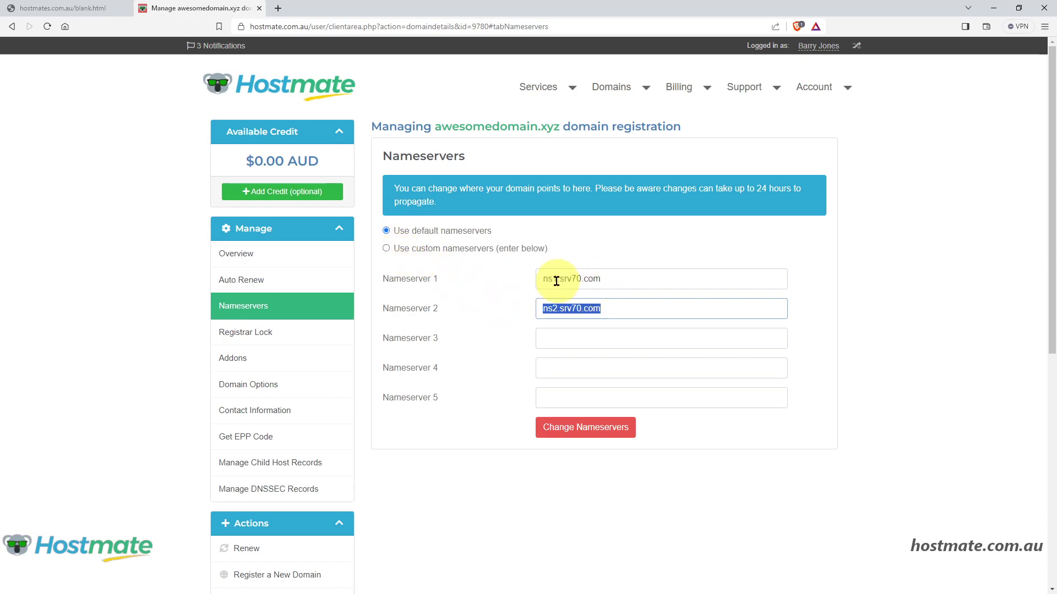
Save custom nameservers ns1.srv70.com and ns2.srv70.com for awesomedomain.xyz.
left_click(387, 249)
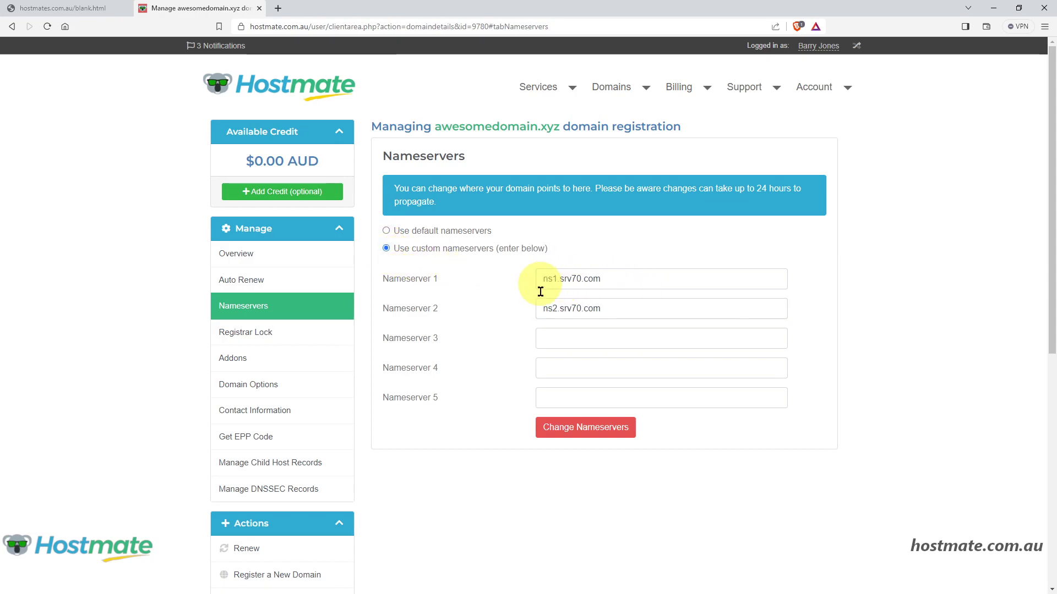
left_click(621, 433)
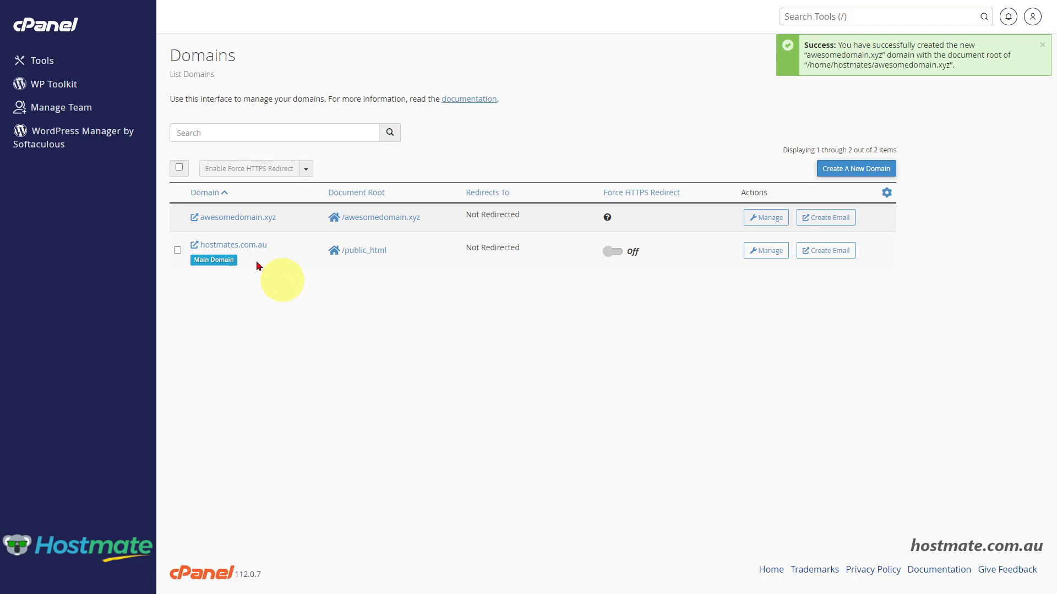
Go from the cPanel Tools overview to the SSL/TLS Status page under Security.
left_click(48, 32)
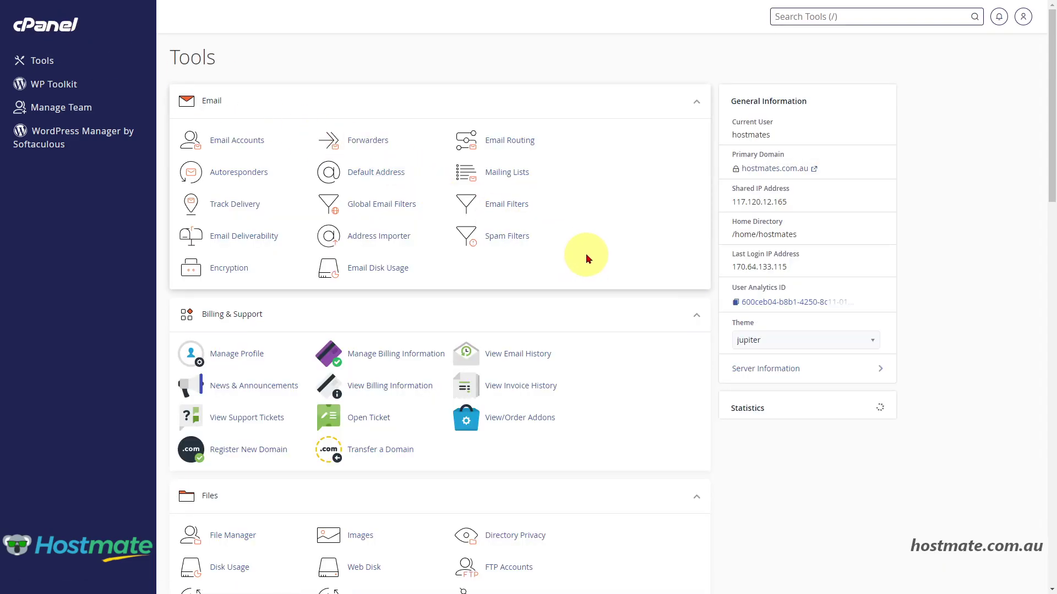
scroll(599, 278, "down", 5)
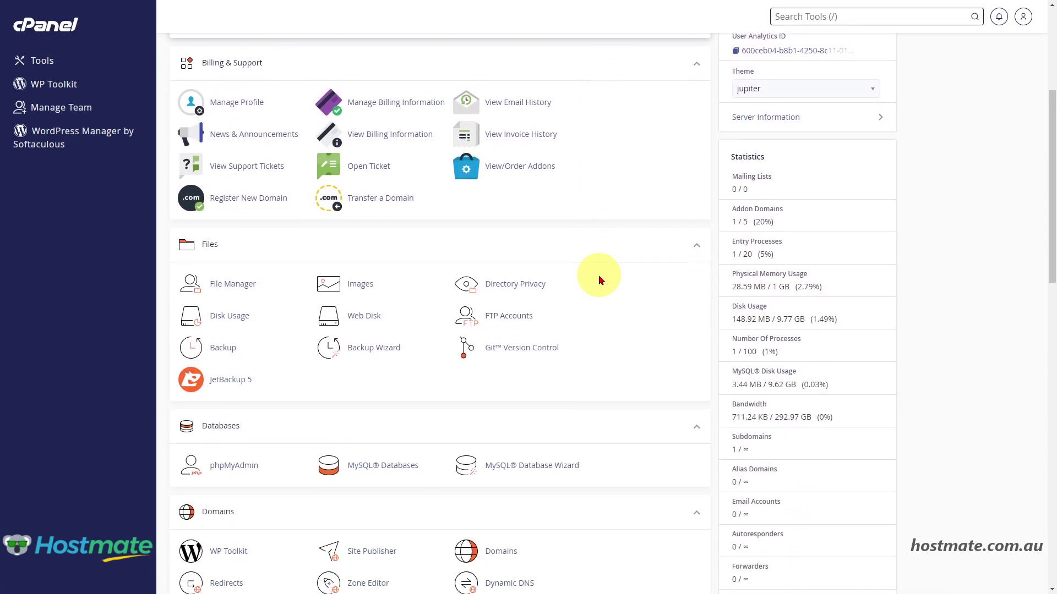
scroll(598, 277, "down", 10)
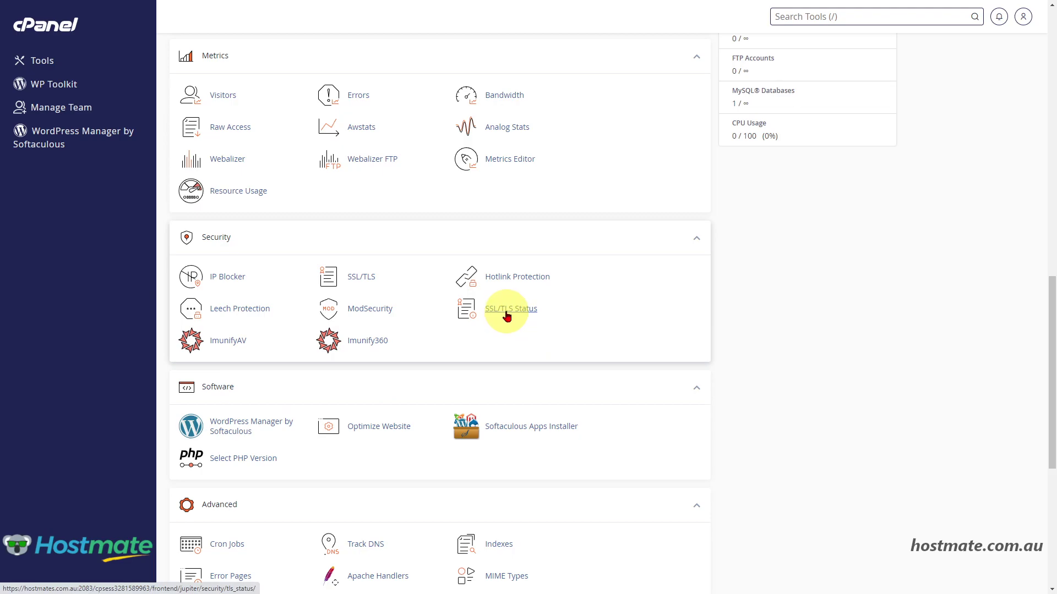
left_click(506, 313)
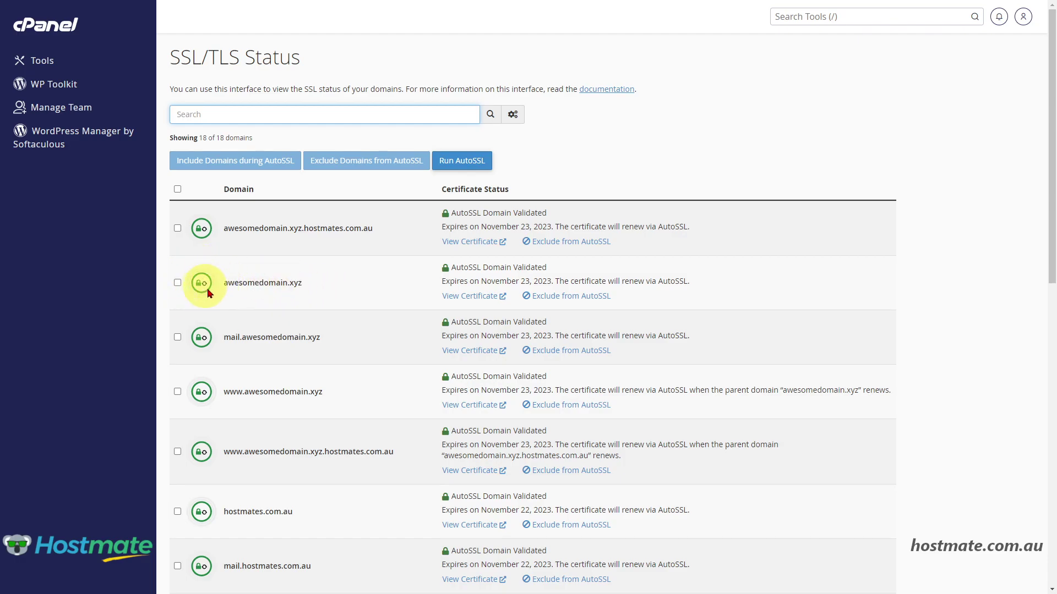
Check awesomedomain.xyz certificates are AutoSSL Domain Validated, then return to cPanel Tools.
mouse_move(204, 284)
left_click(51, 34)
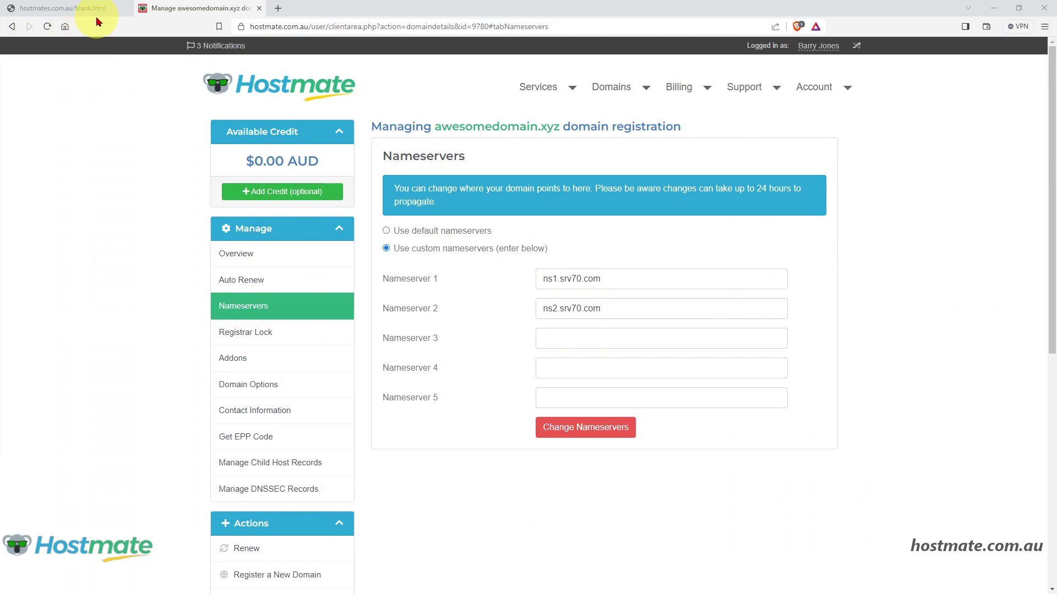
left_click(90, 15)
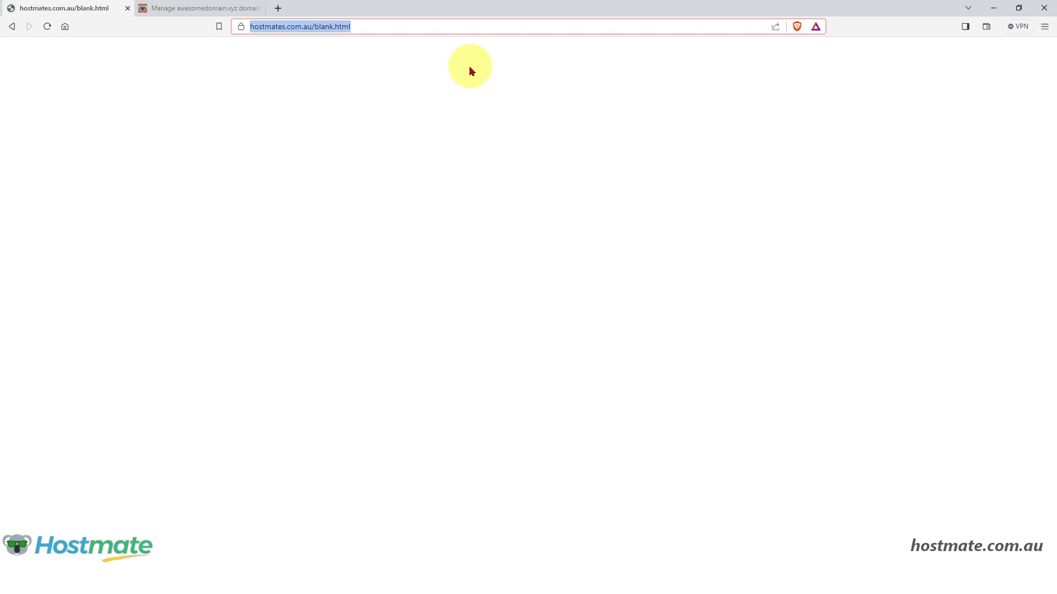
type("https")
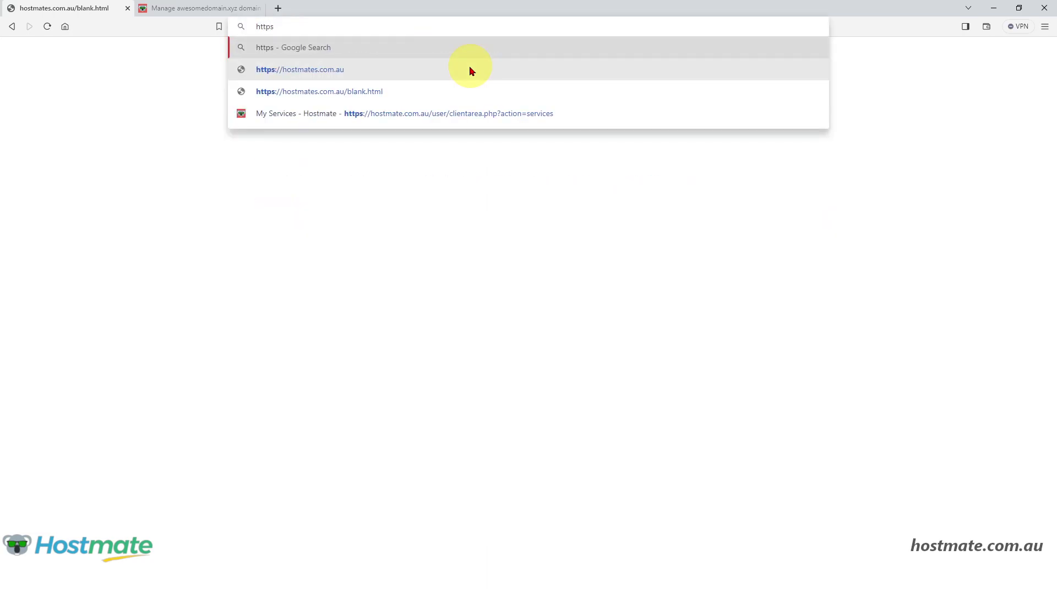
type(":/")
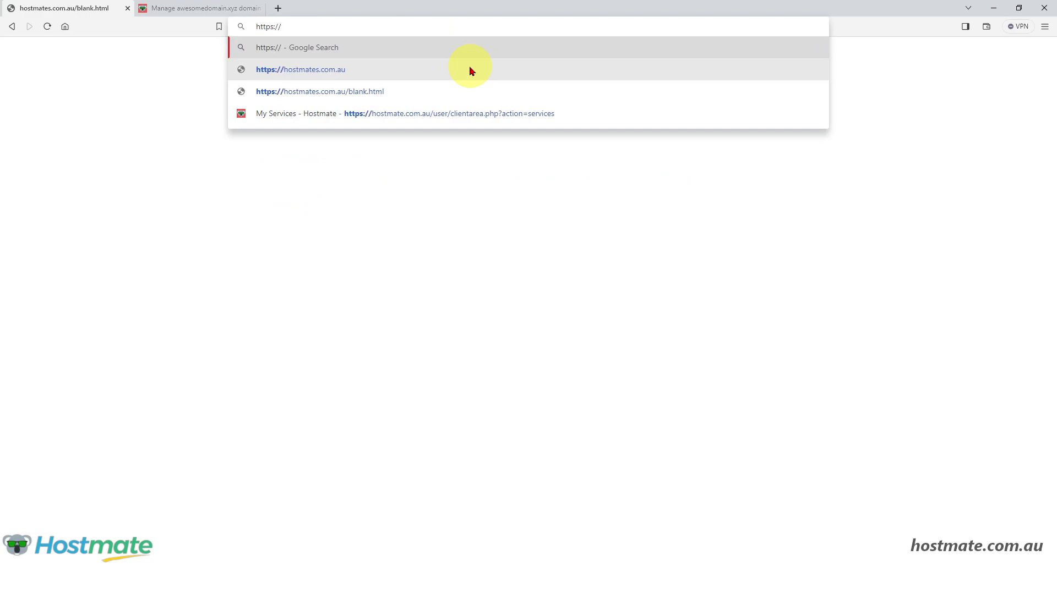
type("/awesome")
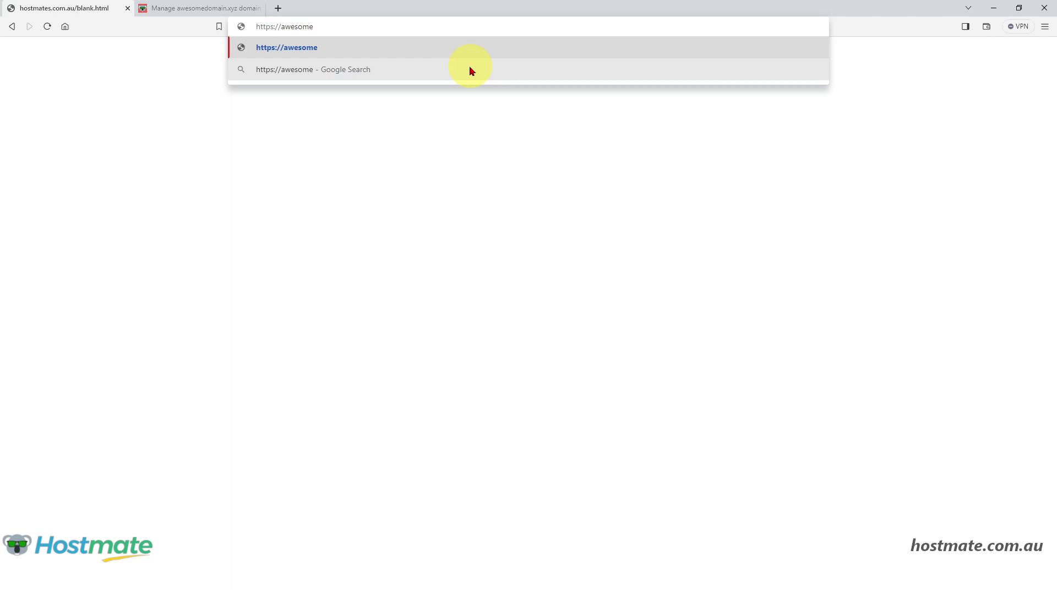
type("domain.x")
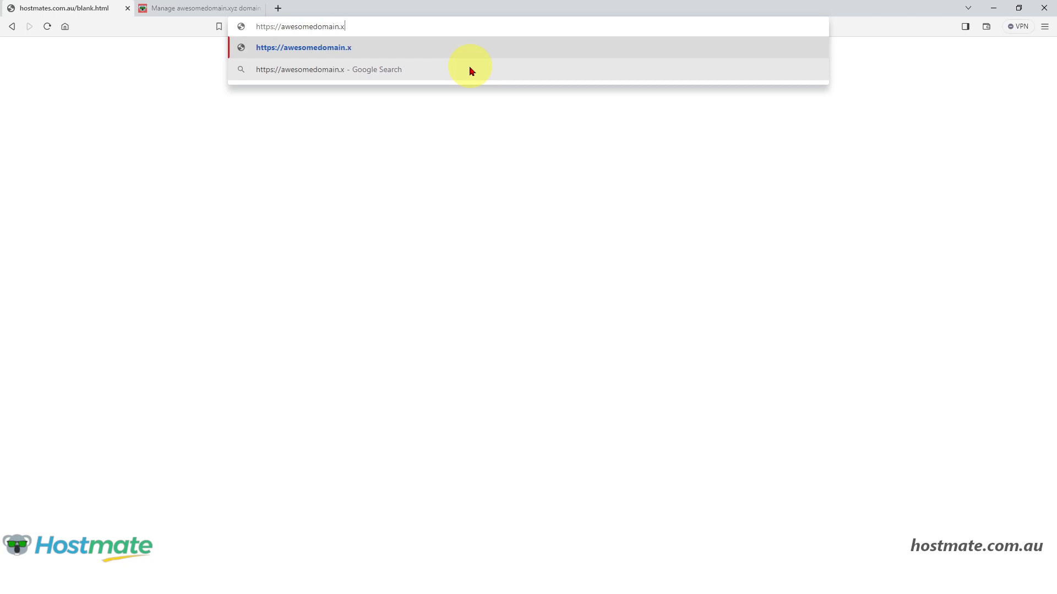
type("yz")
key("Return")
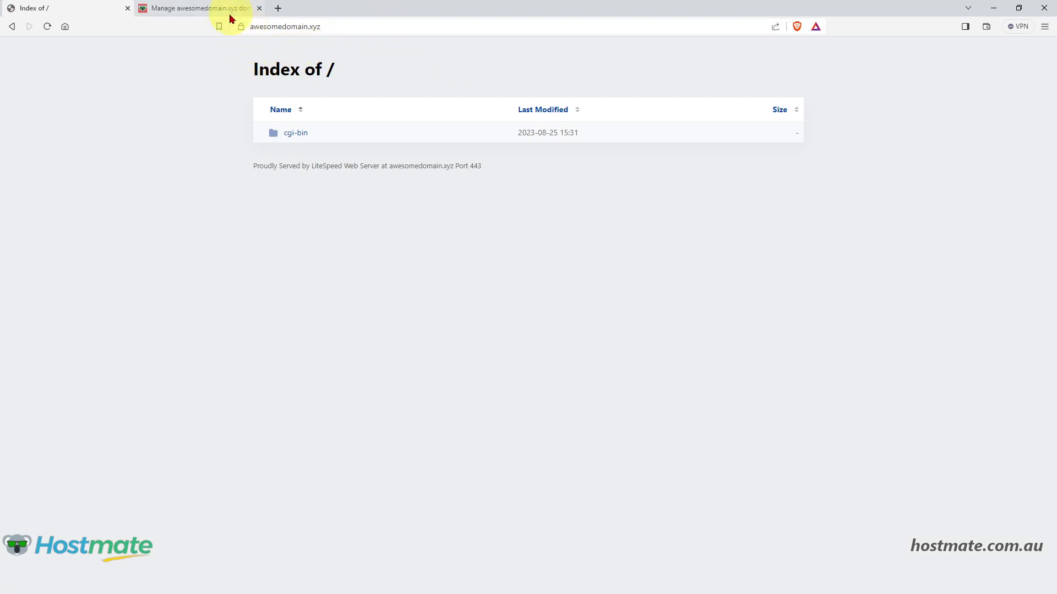
left_click(241, 28)
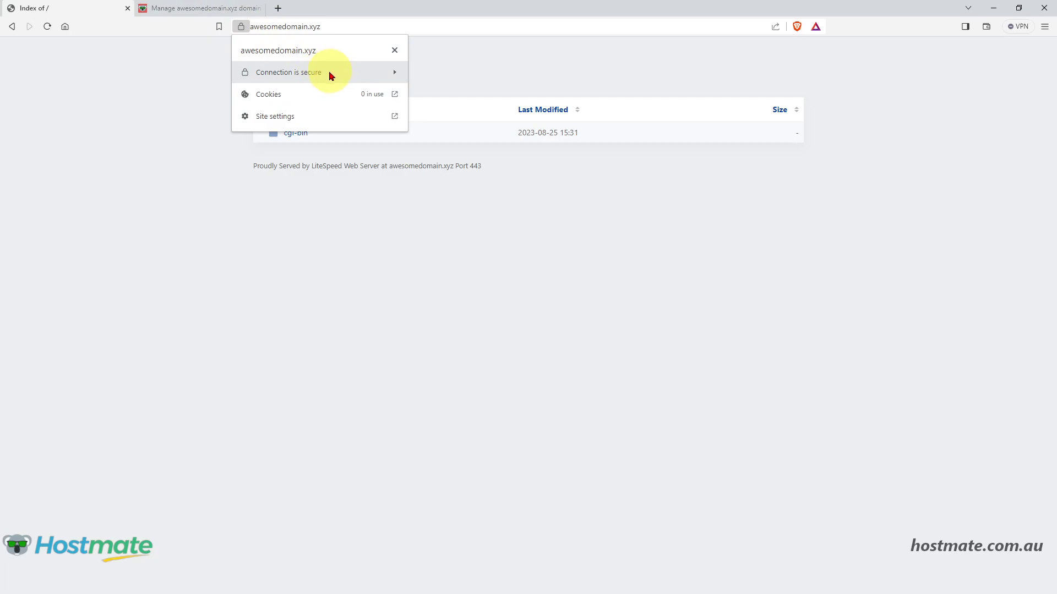
left_click(465, 72)
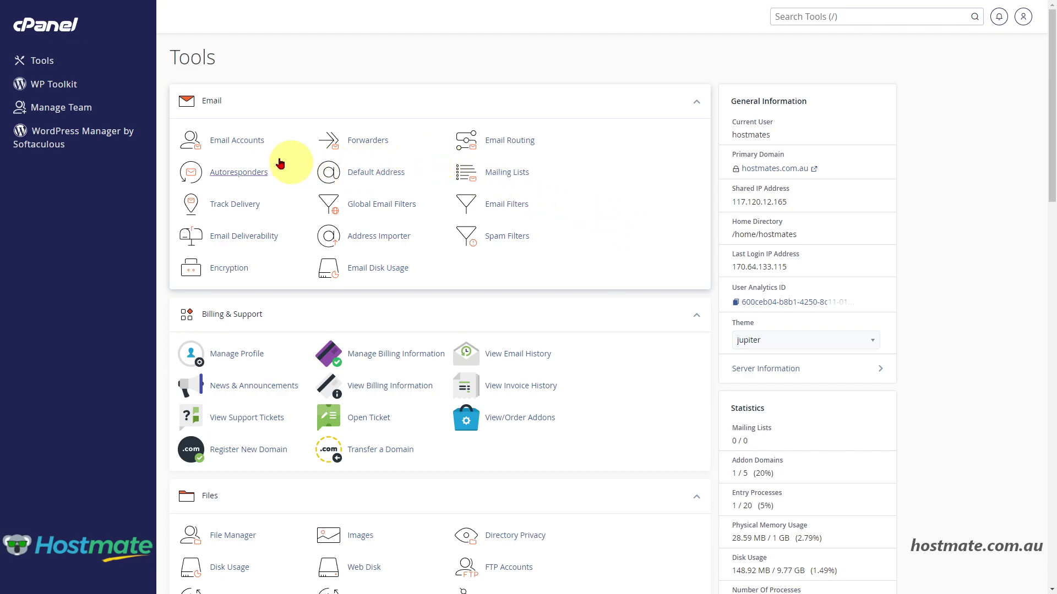
Start a new email account under Email Accounts with awesomedomain.xyz as its domain, ready for a username.
left_click(241, 147)
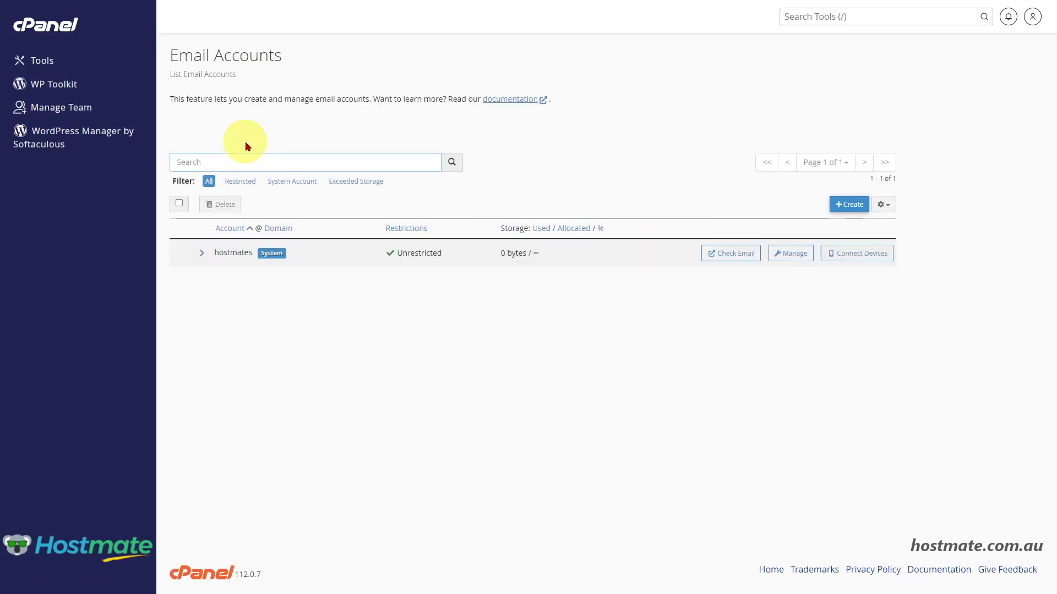
left_click(849, 205)
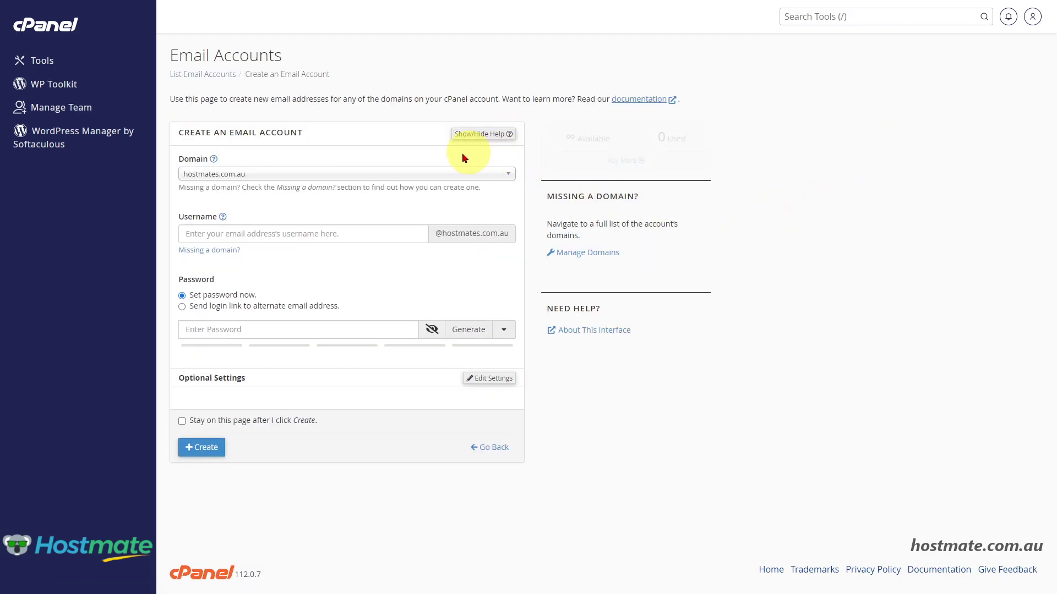
left_click(383, 176)
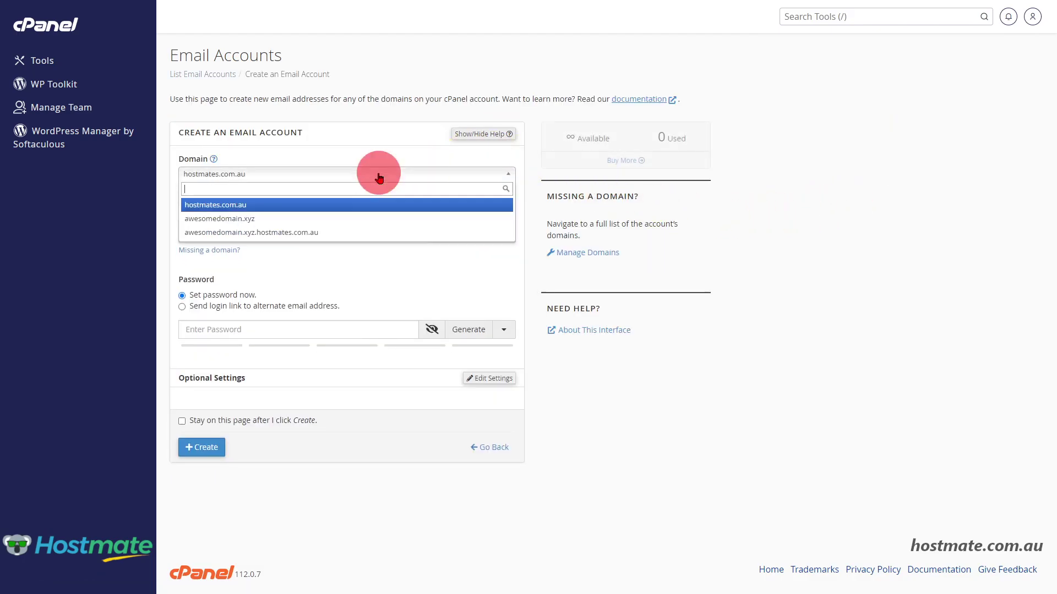
left_click(299, 225)
left_click(289, 233)
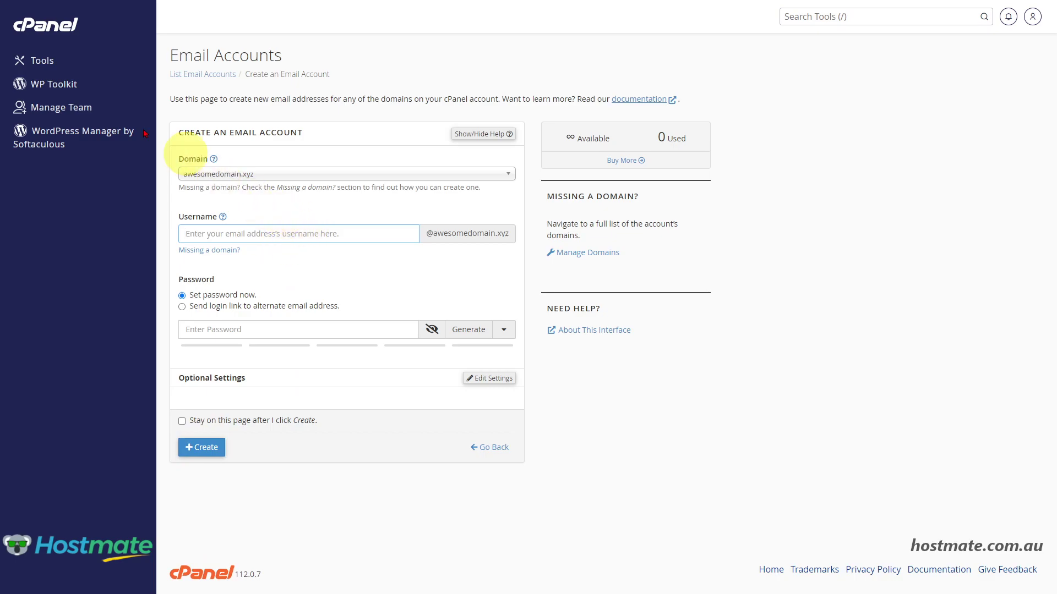
Go back to the cPanel home and open WordPress Manager by Softaculous from the Software section.
left_click(46, 24)
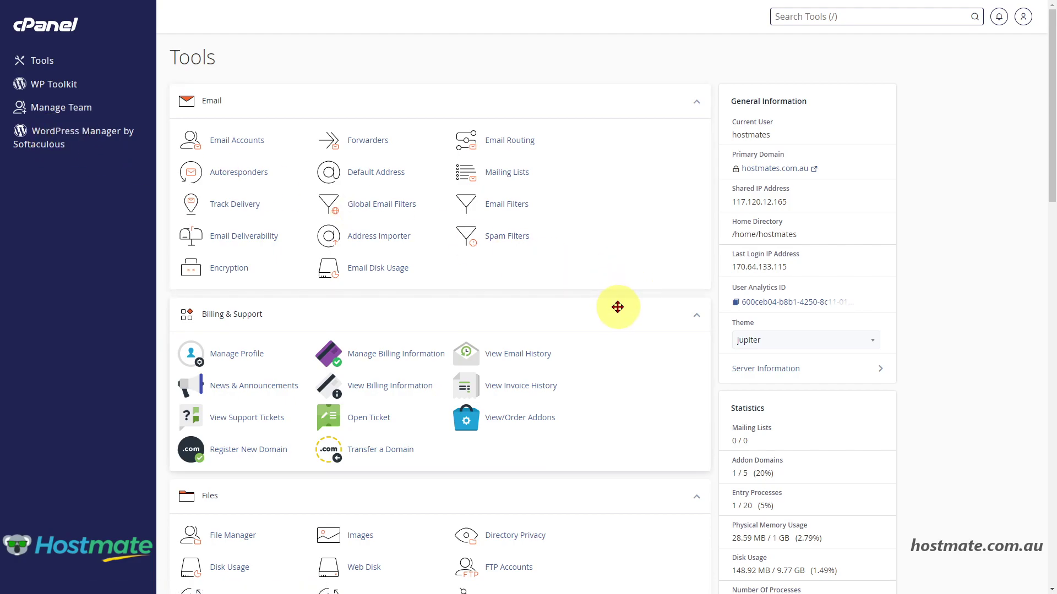
scroll(617, 308, "down", 15)
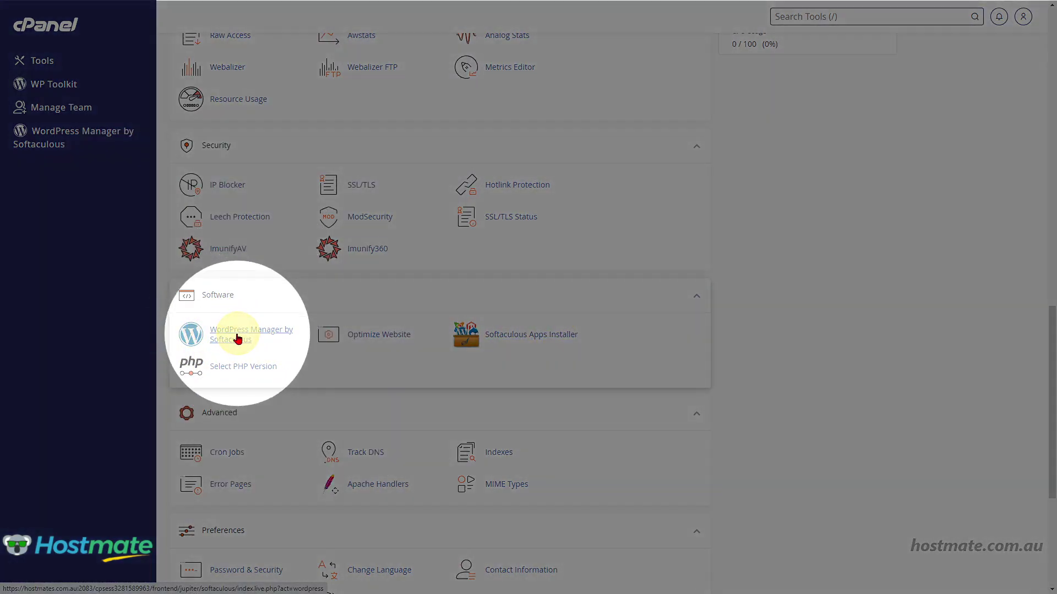
left_click(238, 338)
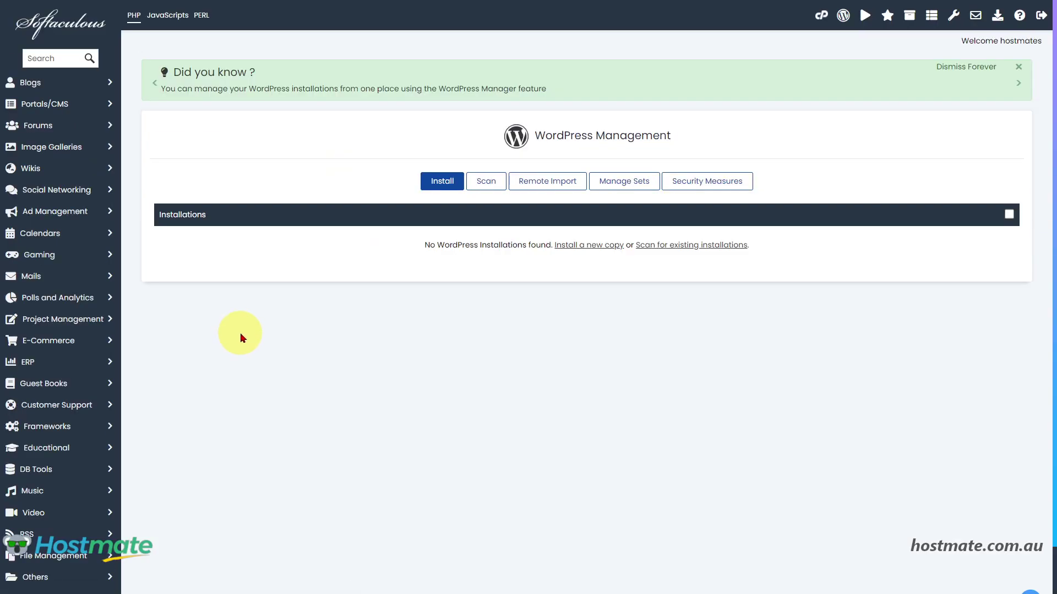
left_click(441, 185)
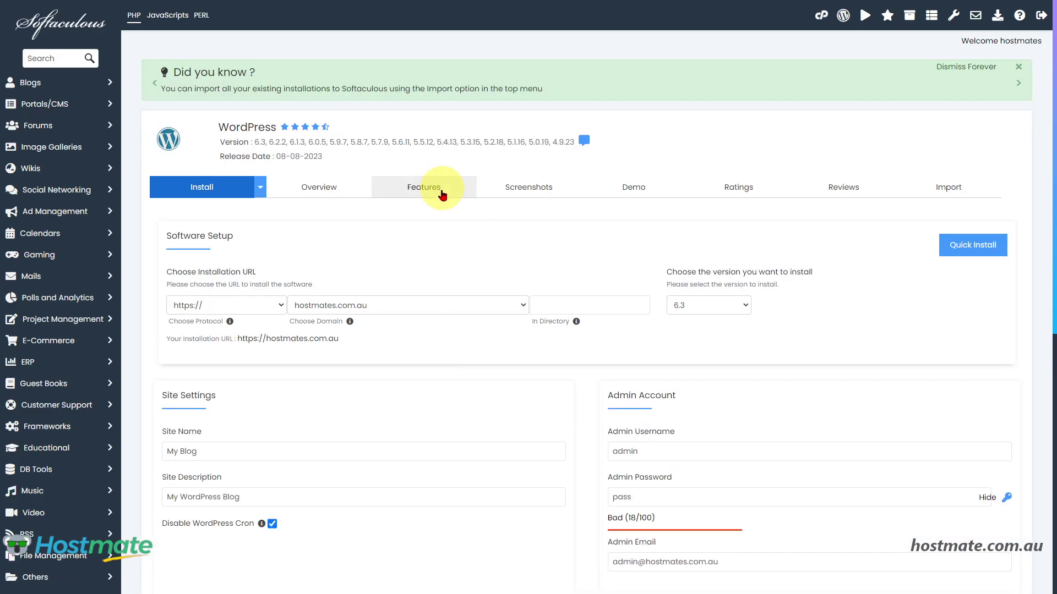
left_click(429, 306)
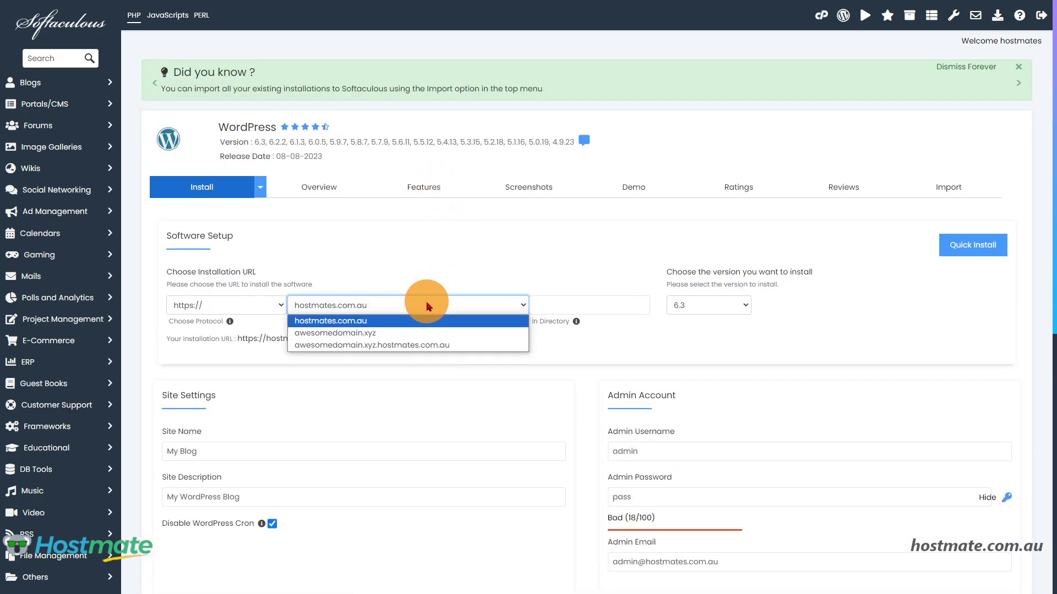
left_click(389, 333)
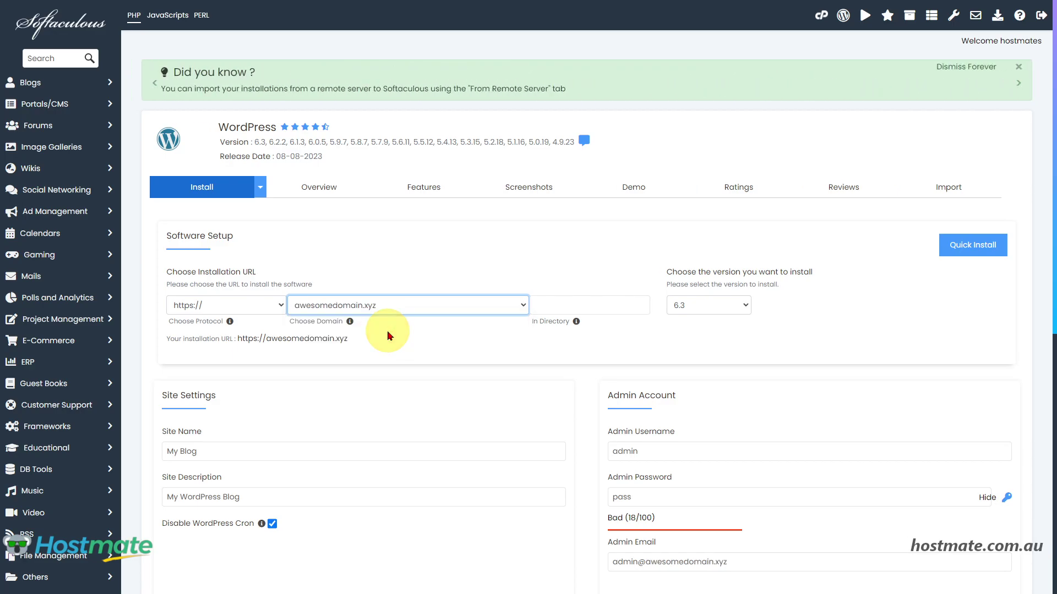
scroll(501, 390, "down", 2)
scroll(600, 493, "down", 5)
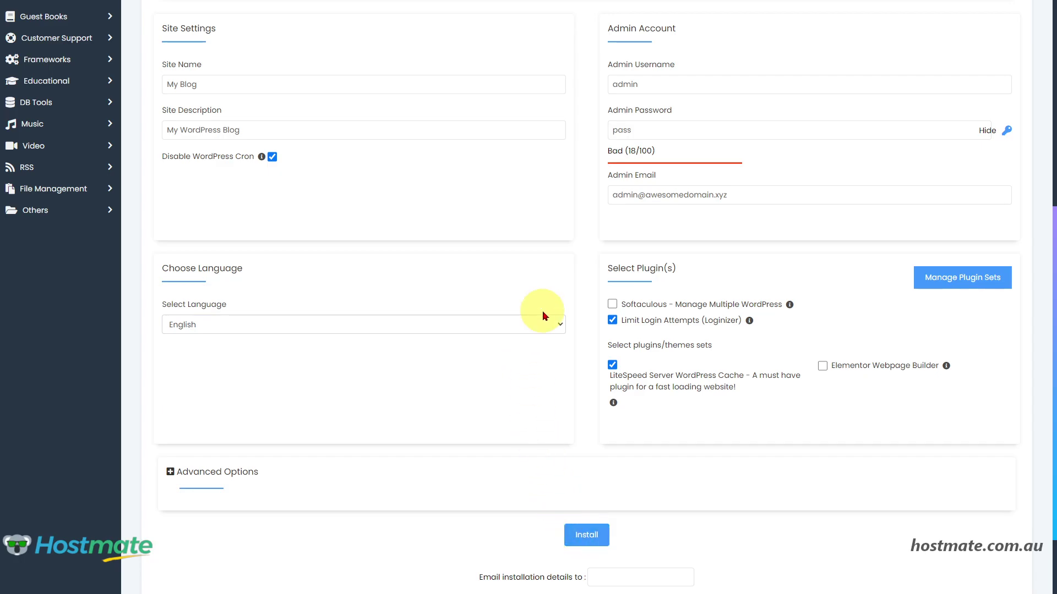
scroll(521, 288, "up", 6)
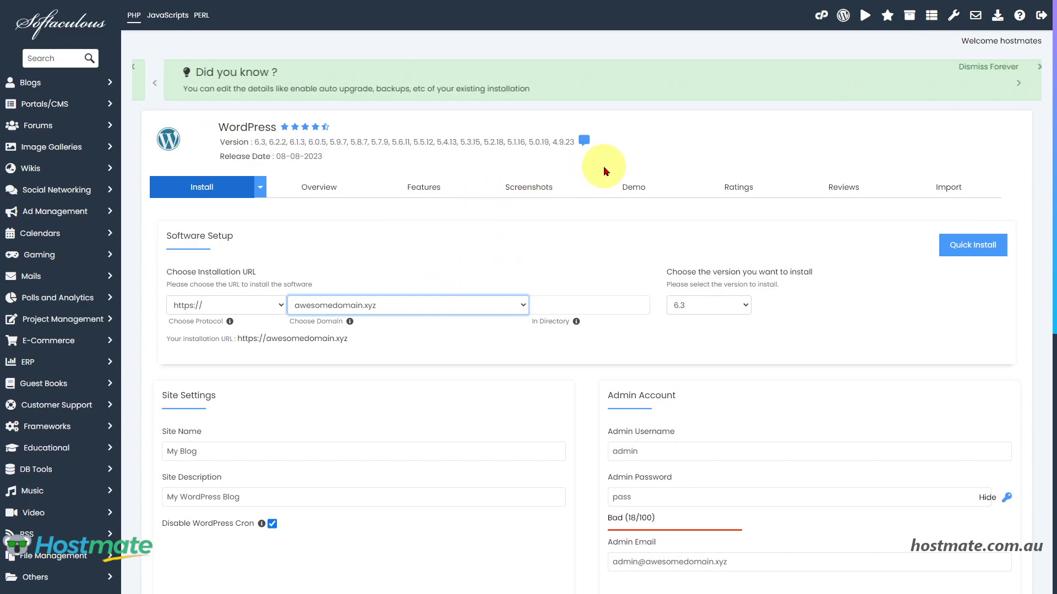
Return from Softaculous to the cPanel Tools page using the Control Panel icon.
left_click(820, 21)
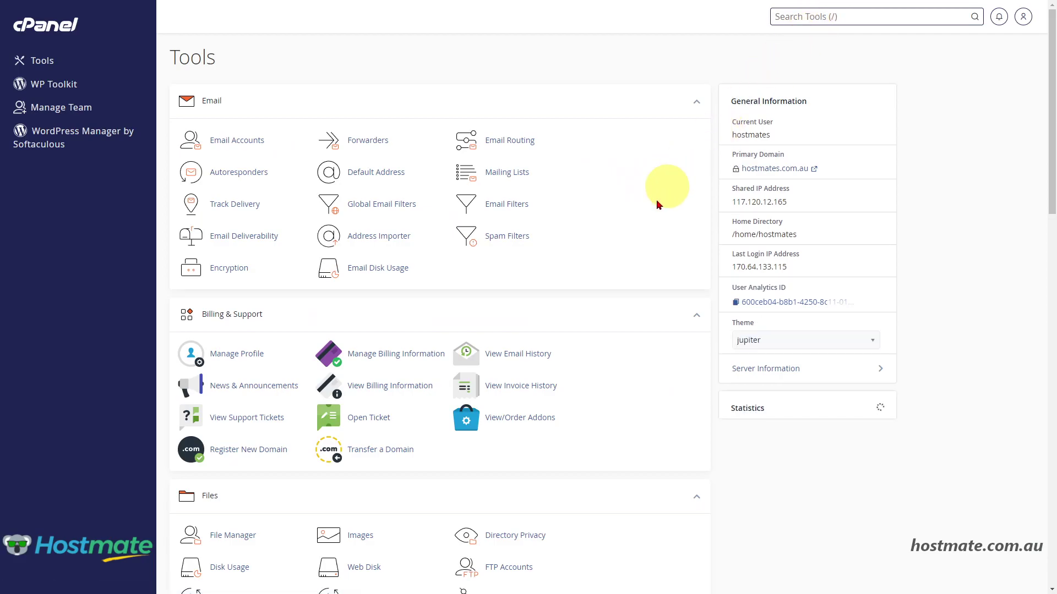